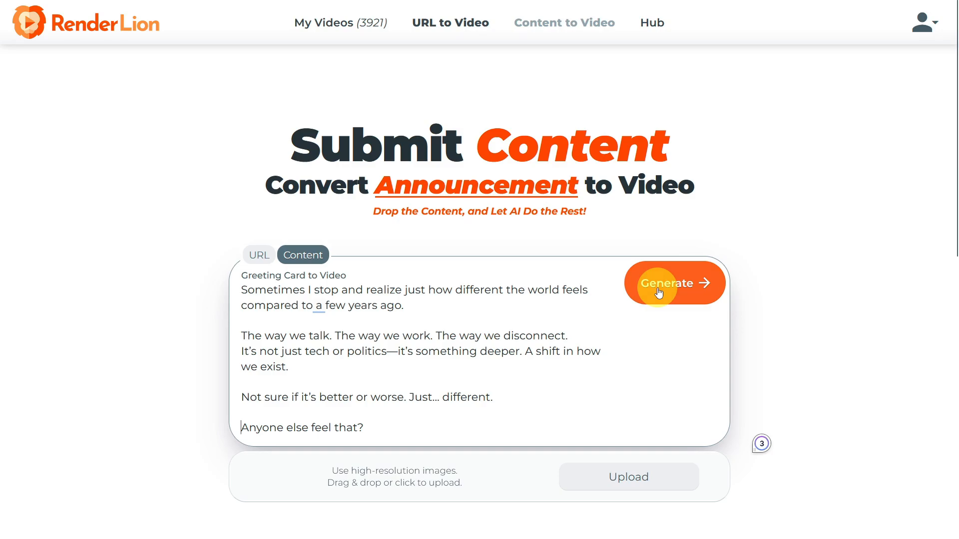
- Generate video drafts from the entered announcement text and apply the Brand Kit #2 style
left_click(691, 294)
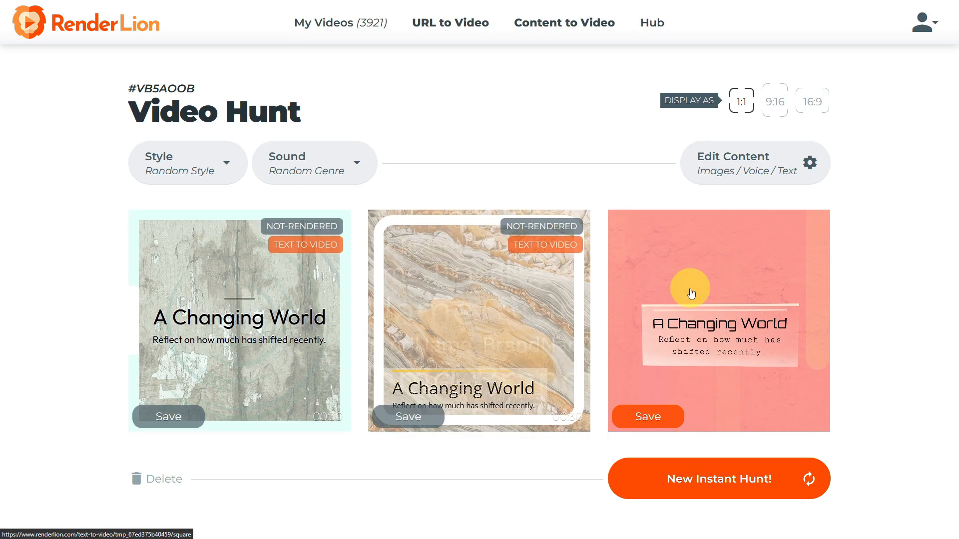
left_click(216, 175)
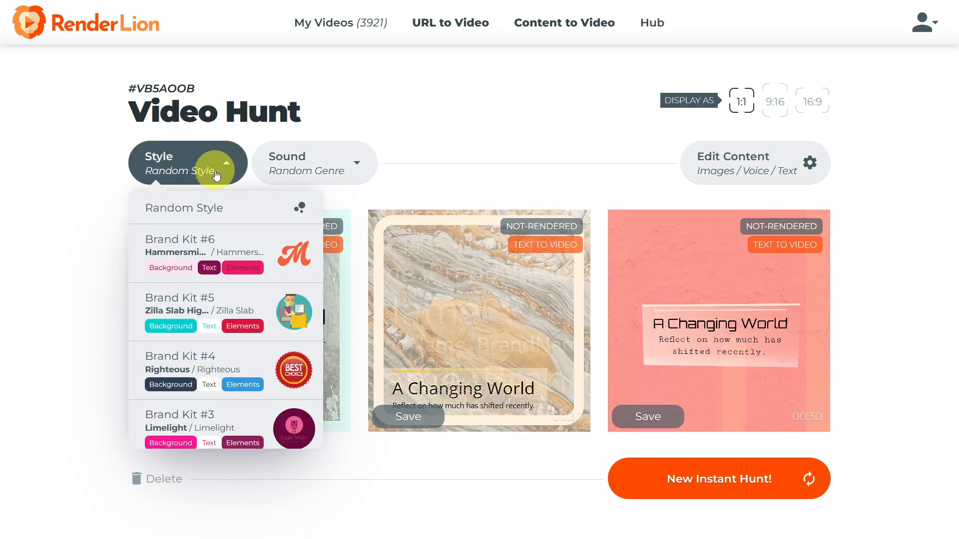
scroll(208, 255, "down", 5)
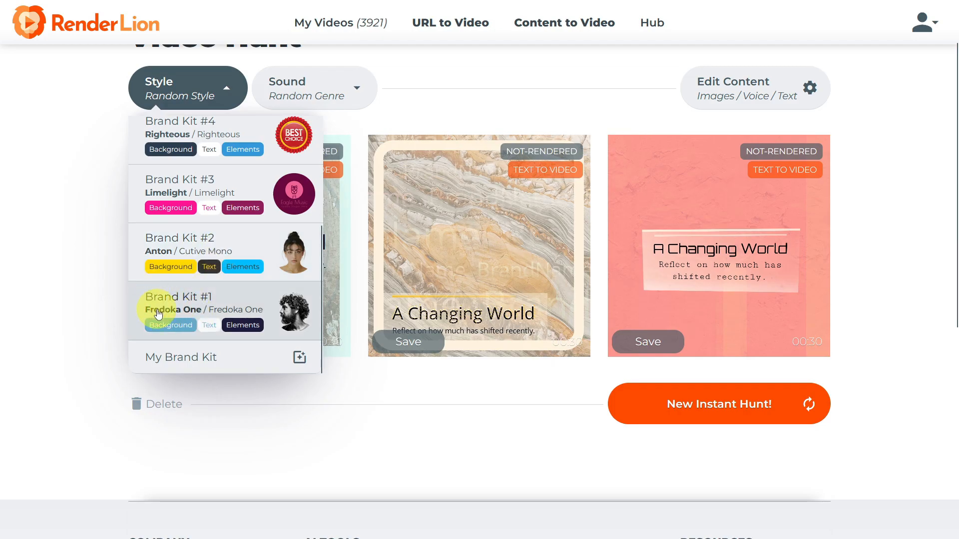
left_click(179, 248)
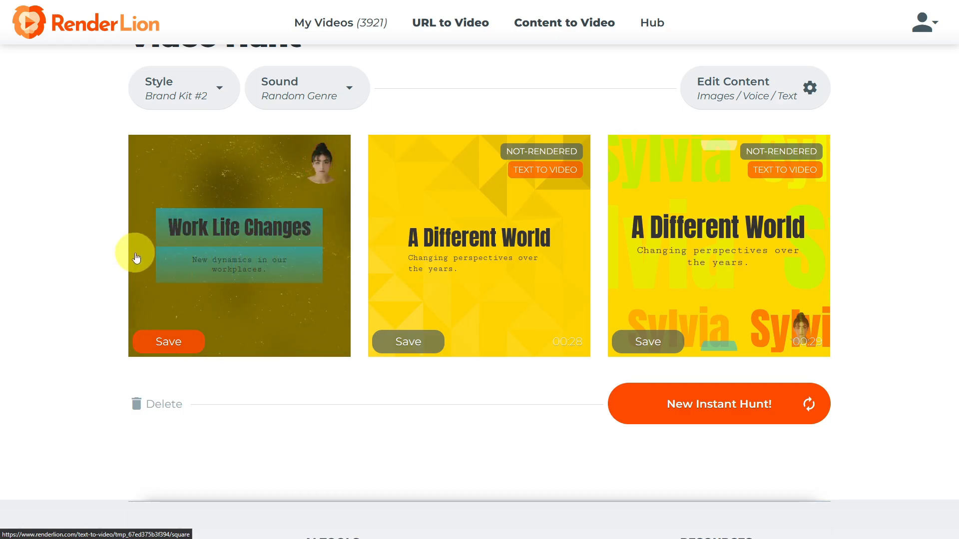
- Set the drafts' sound genre to Classical
scroll(136, 258, "up", 2)
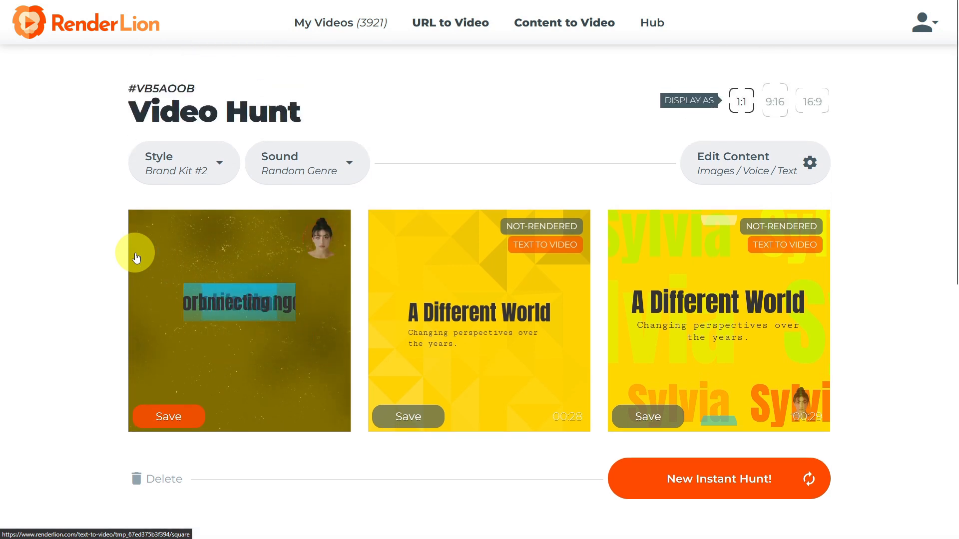
left_click(290, 172)
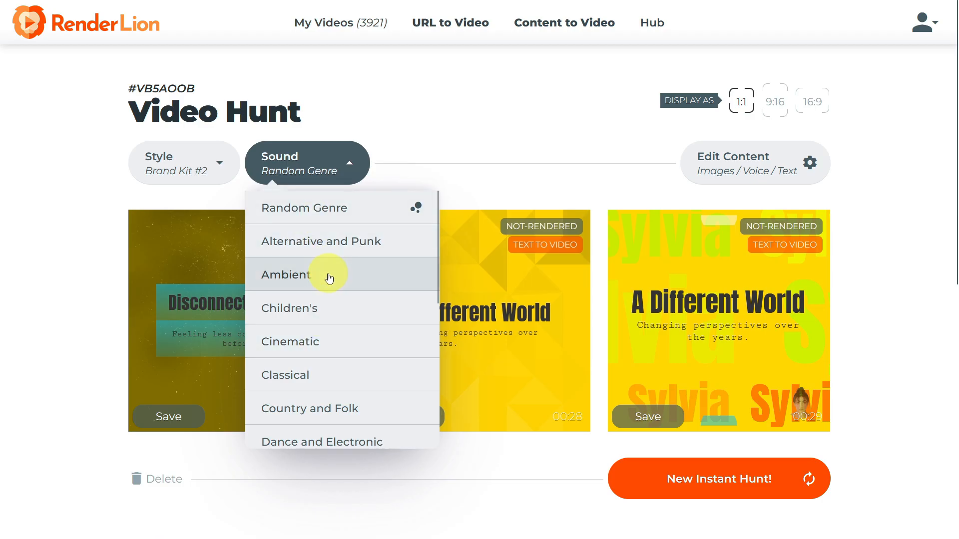
scroll(326, 302, "down", 2)
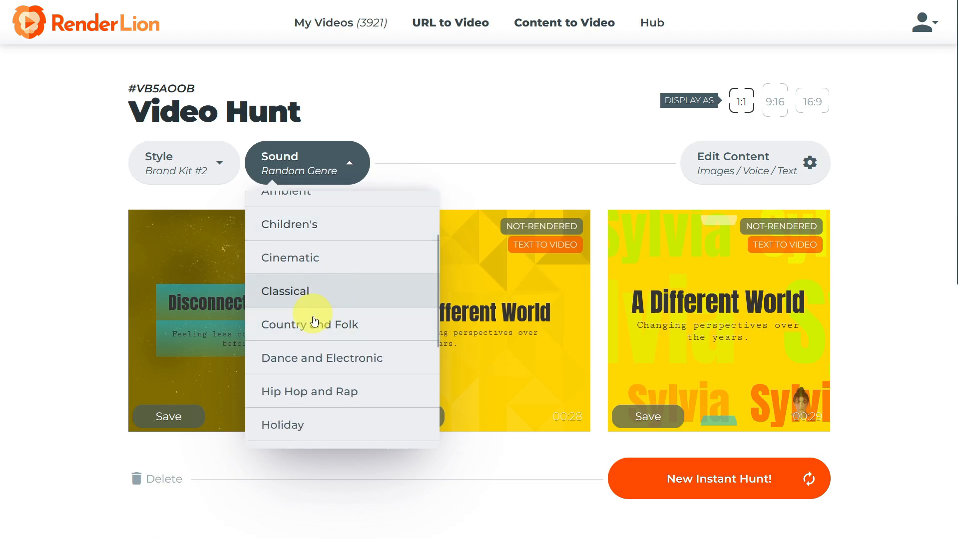
left_click(329, 298)
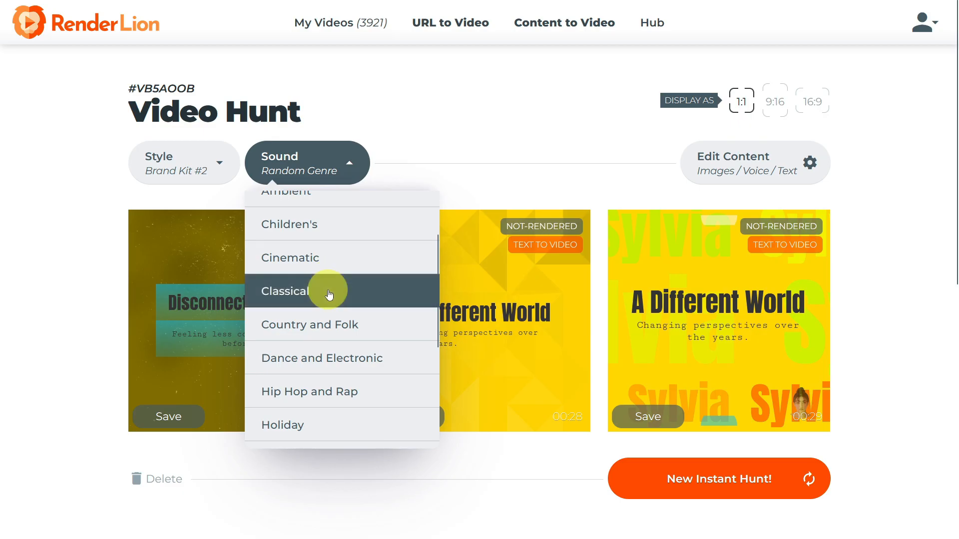
- Change the text-to-speech voice to Fable (F) in the video content, review the slide texts and update the drafts
left_click(736, 165)
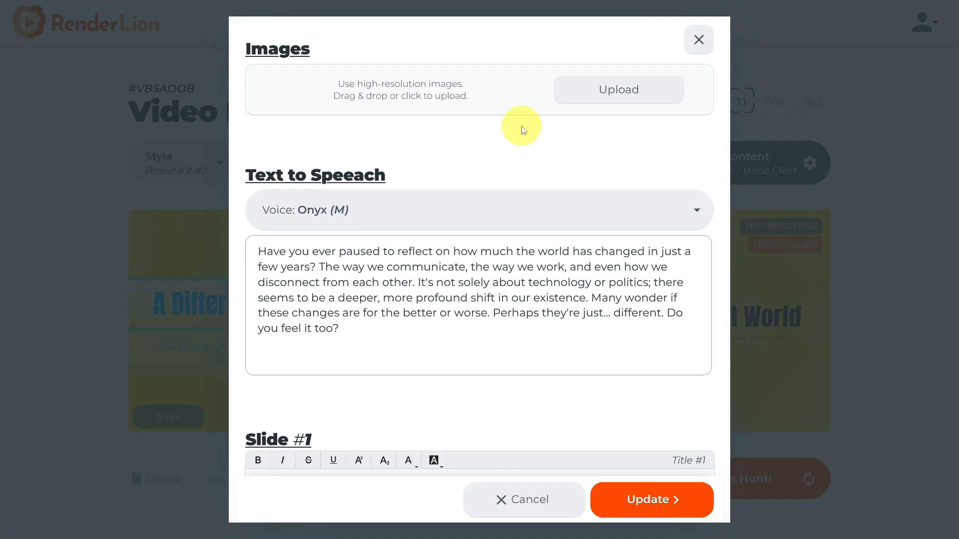
left_click(530, 211)
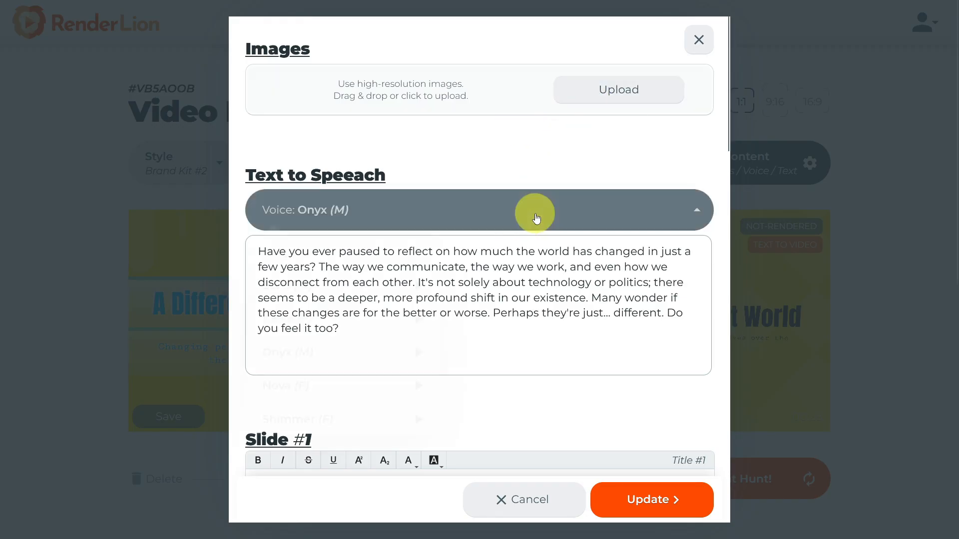
left_click(301, 320)
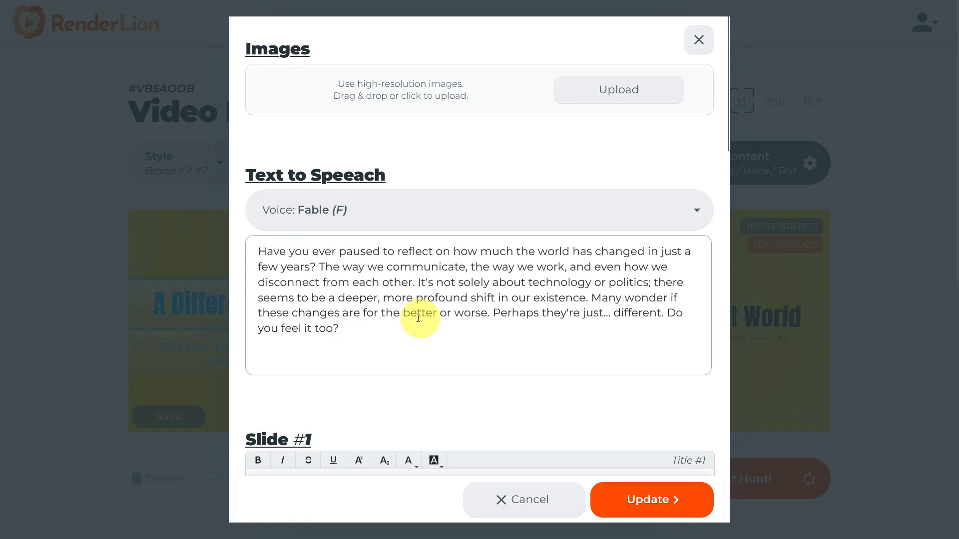
scroll(353, 282, "down", 15)
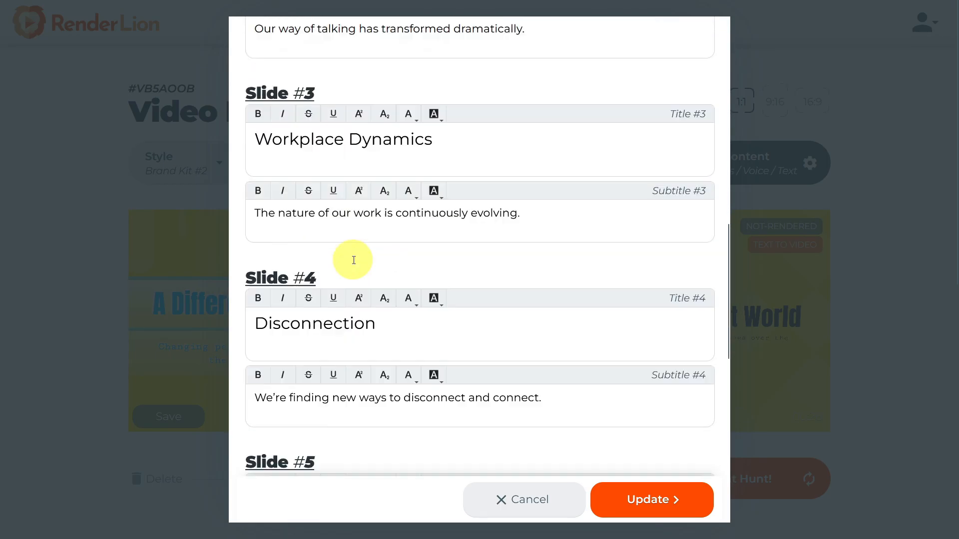
scroll(344, 264, "down", 5)
left_click(637, 505)
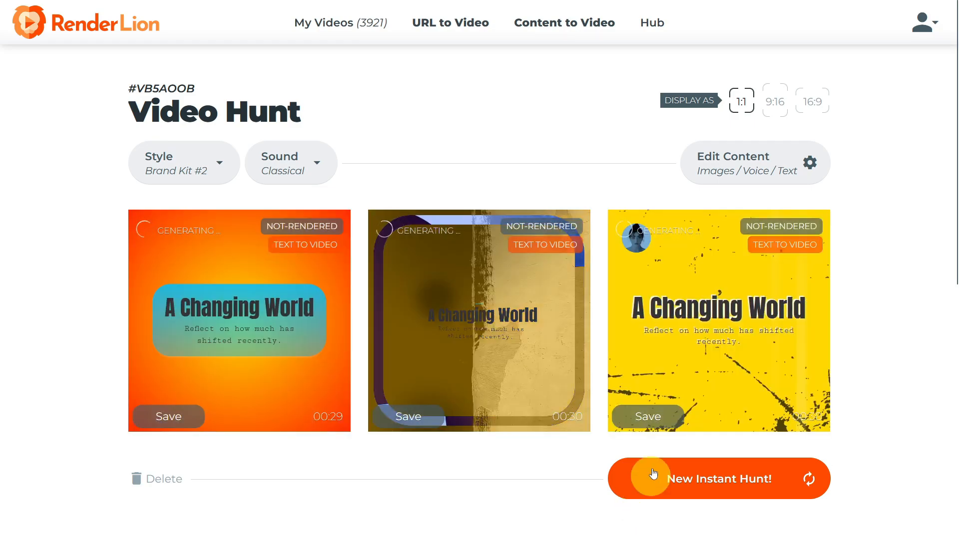
- Preview the drafts in 9:16 portrait and 16:9 landscape format, then return to 1:1 square
left_click(776, 103)
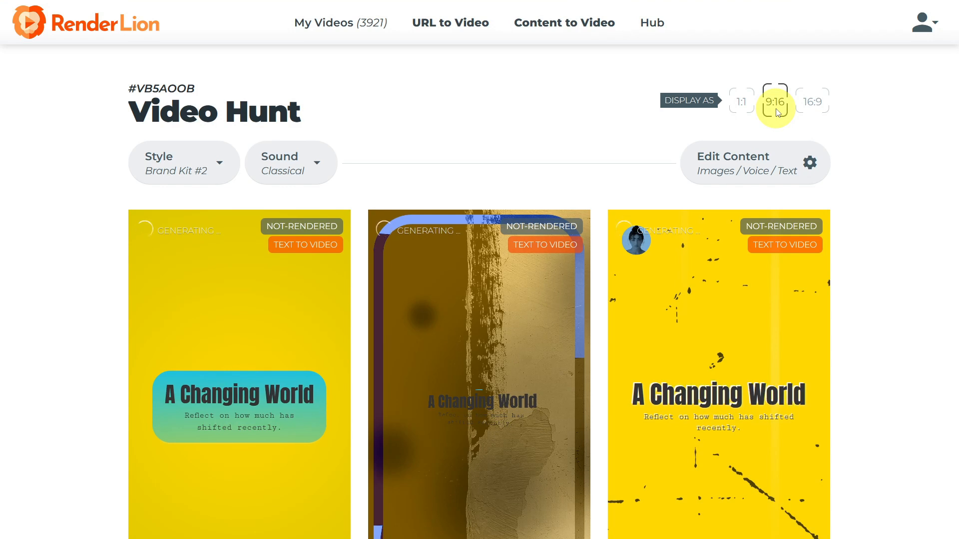
scroll(775, 108, "down", 3)
scroll(775, 108, "up", 3)
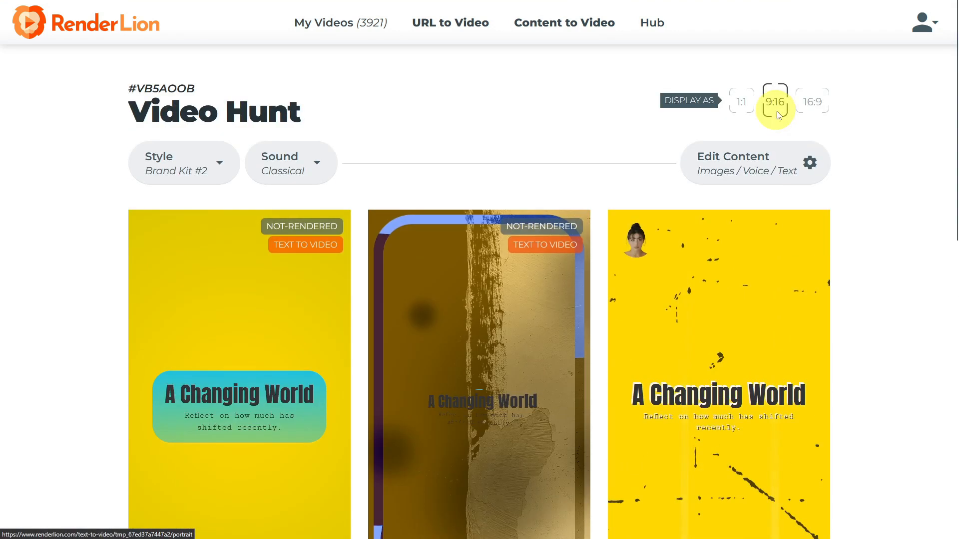
left_click(815, 111)
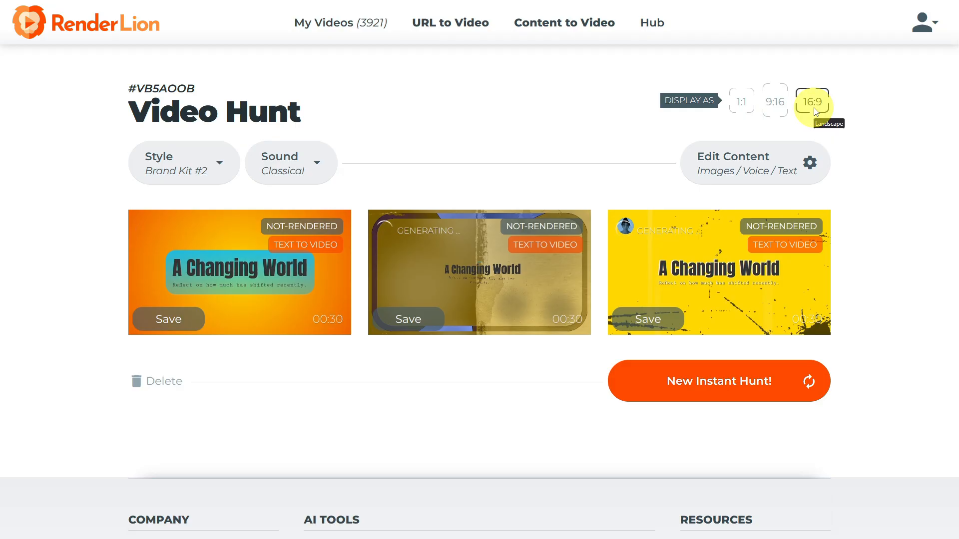
left_click(740, 108)
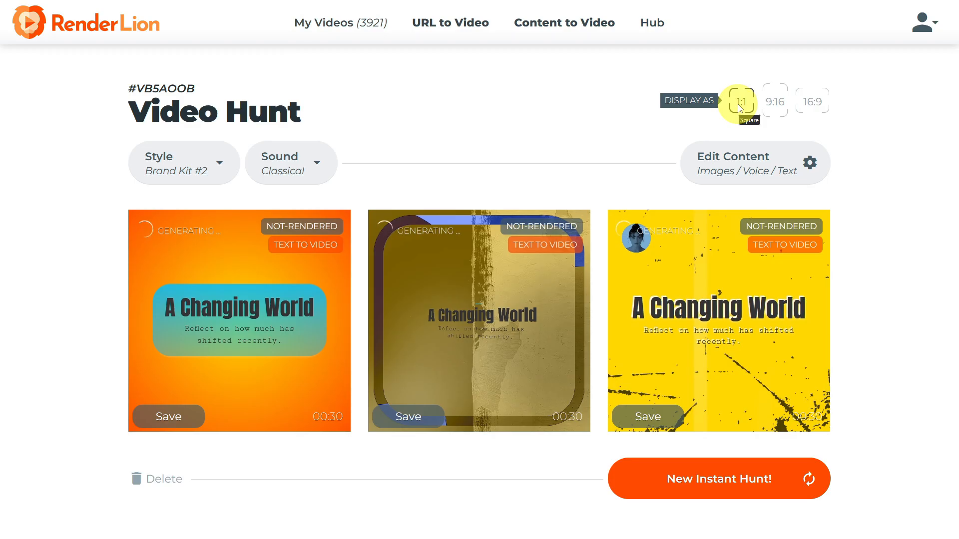
- Generate a new batch of drafts and save the wood-background draft and the painted-background draft
left_click(706, 487)
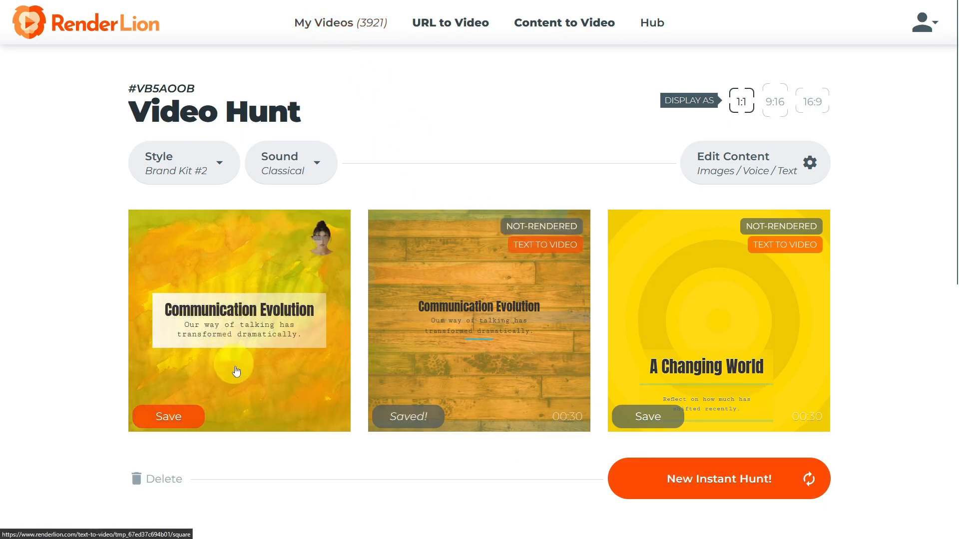
left_click(139, 418)
- Keep generating new instant batches of Brand Kit #2 drafts and compare their designs
left_click(677, 477)
left_click(666, 481)
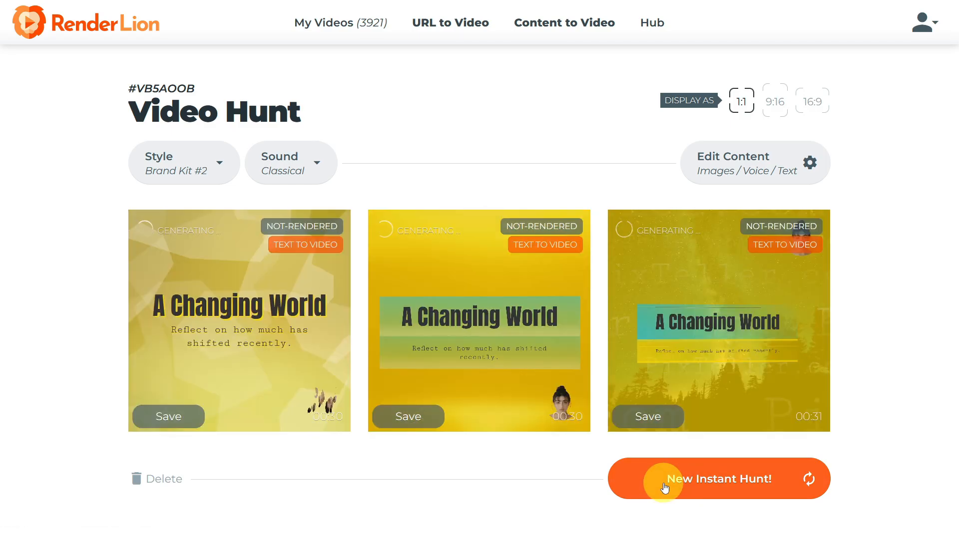
left_click(665, 487)
left_click(664, 487)
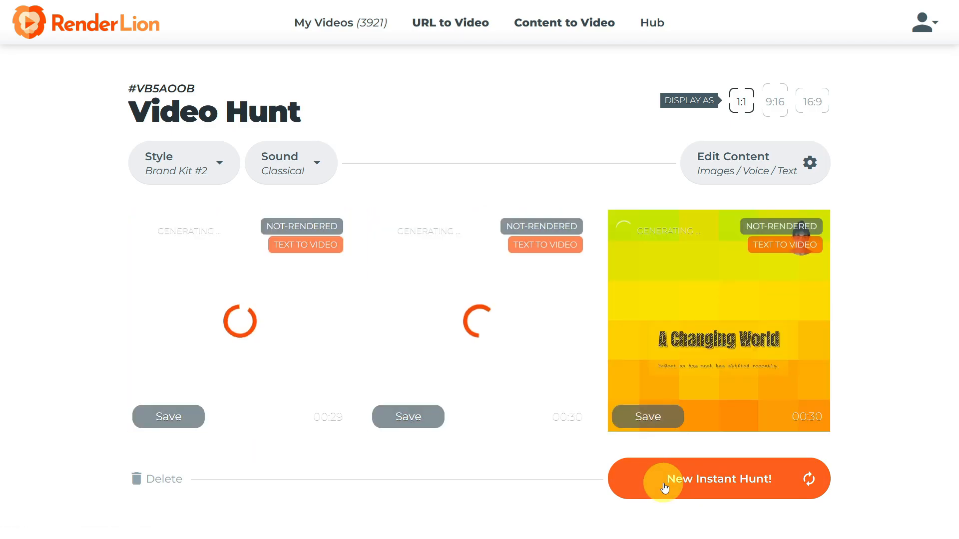
left_click(703, 493)
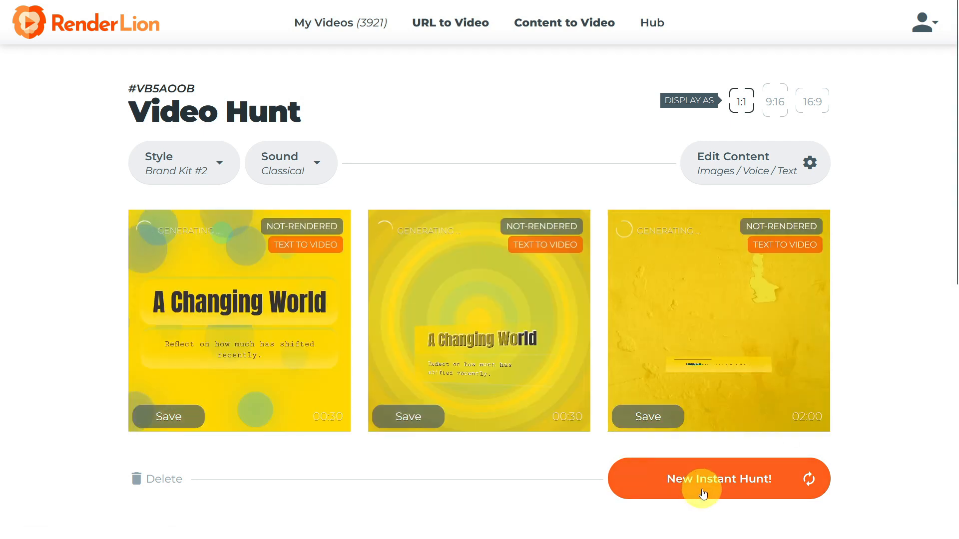
left_click(659, 474)
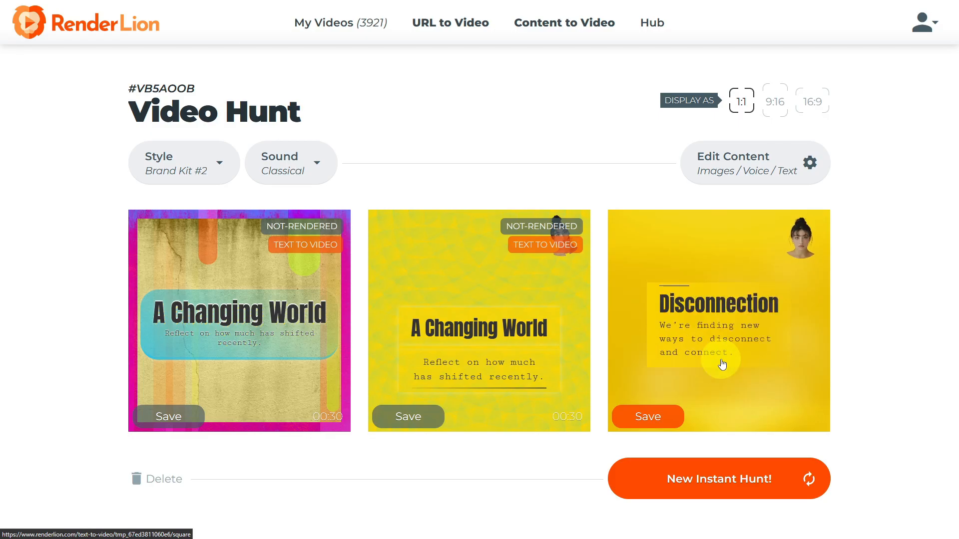
left_click(627, 475)
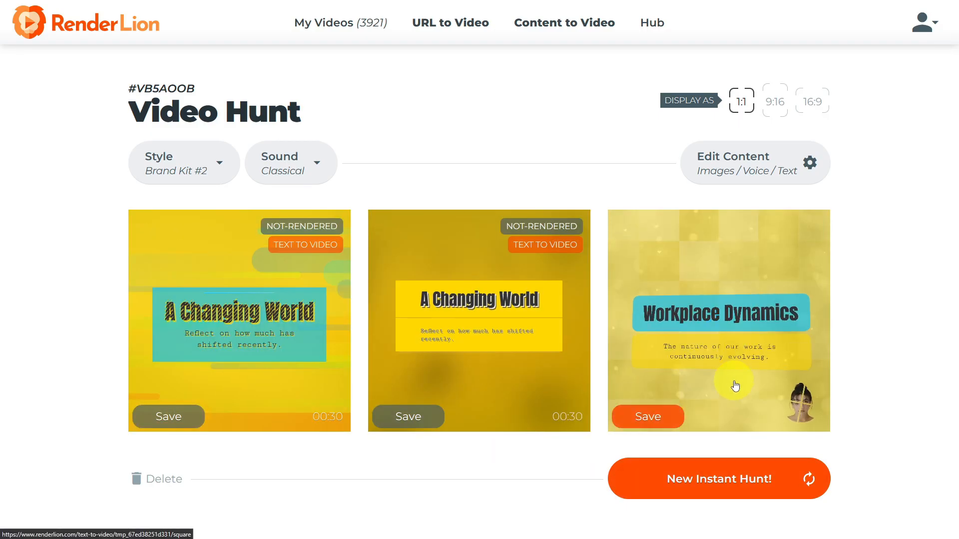
left_click(655, 480)
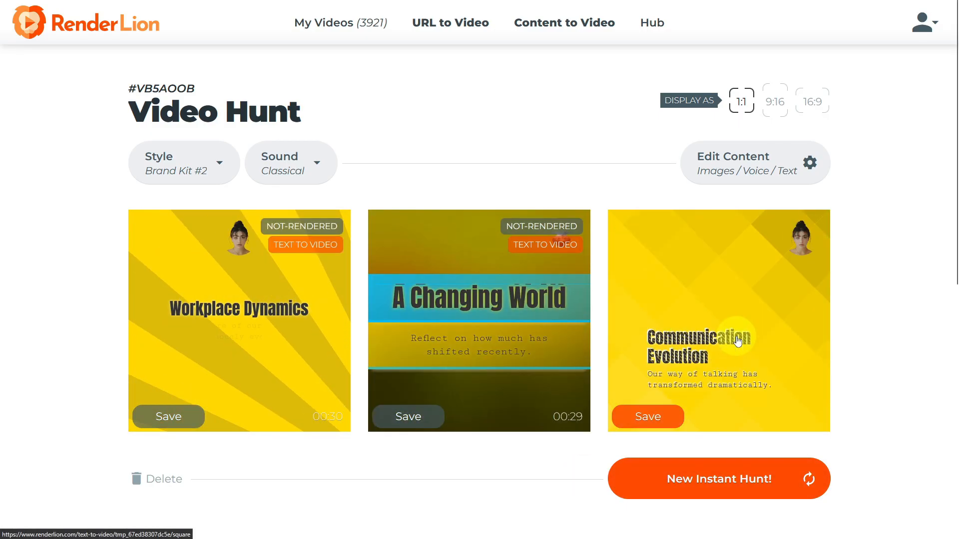
left_click(677, 482)
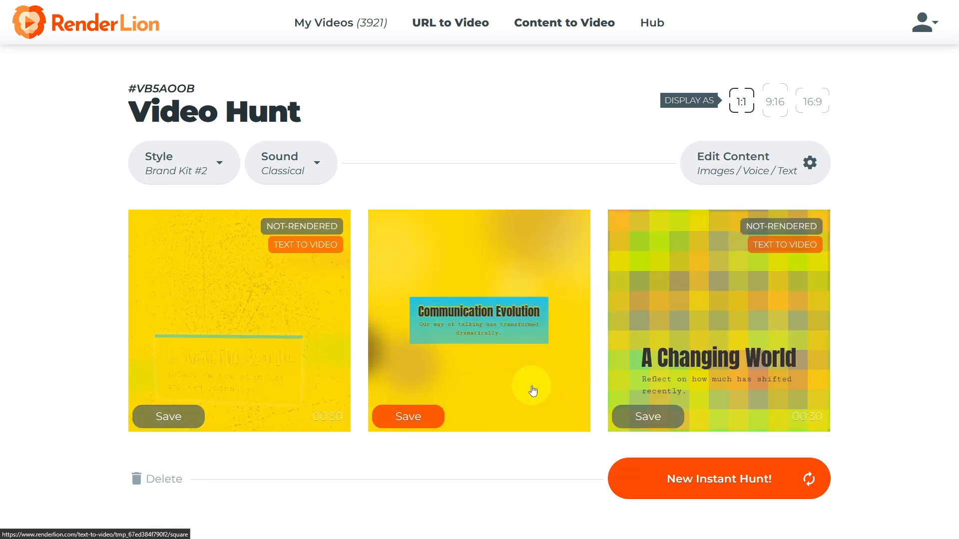
left_click(643, 475)
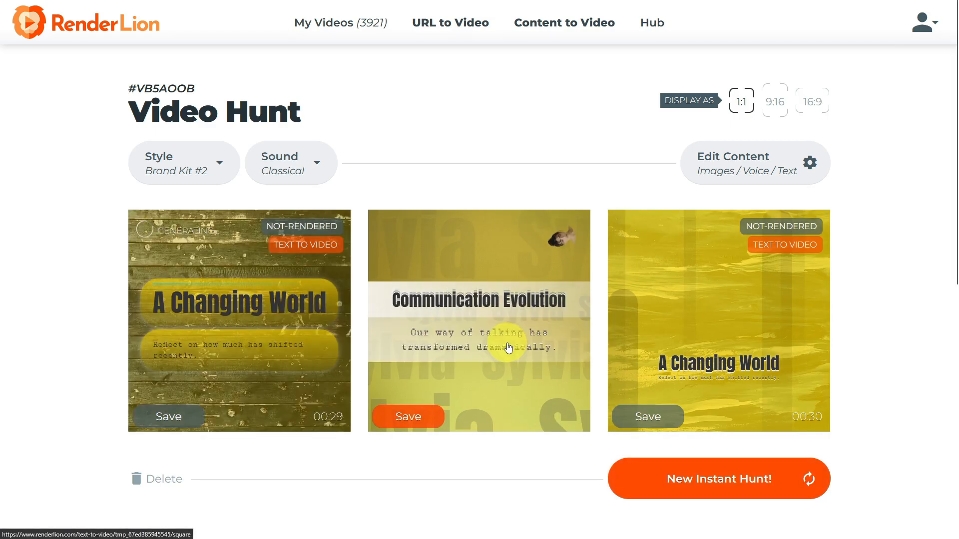
- Open the middle draft of the current batch and render its 1:1 square version for download
left_click(506, 348)
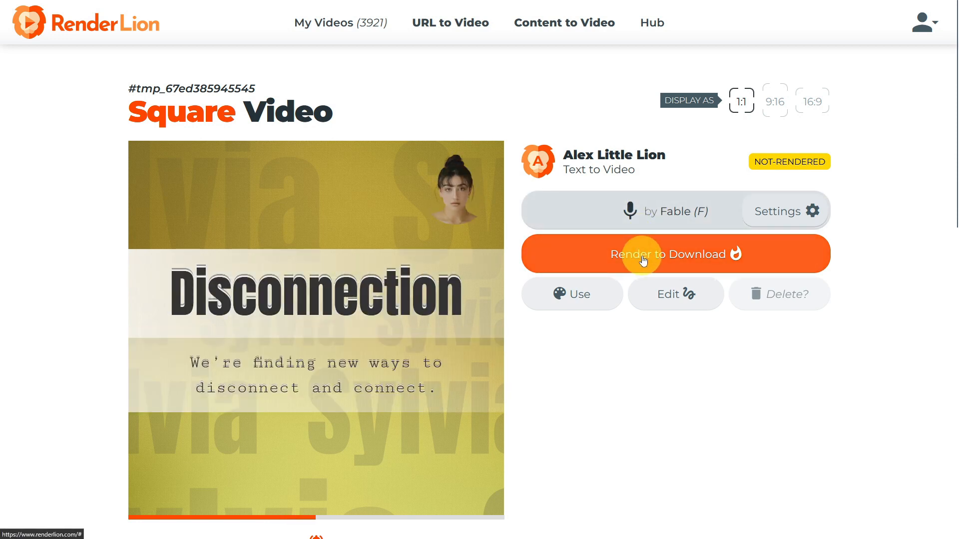
left_click(644, 256)
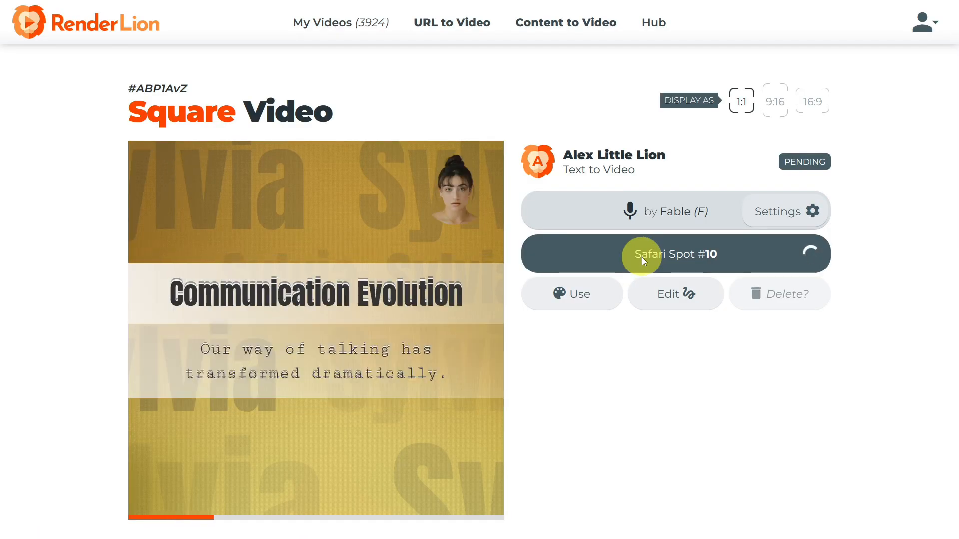
- Render the 9:16 portrait and 16:9 landscape versions of the same video for download
left_click(770, 104)
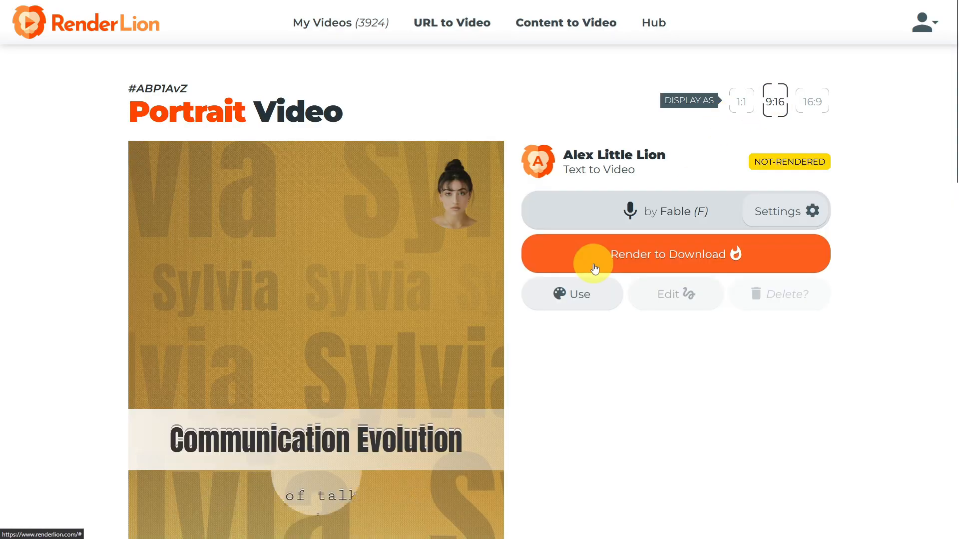
left_click(595, 268)
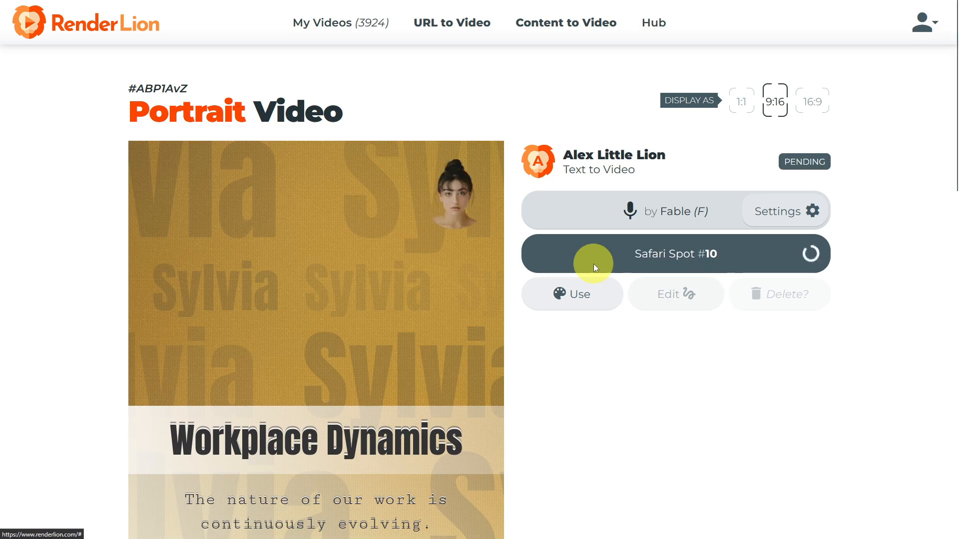
scroll(369, 211, "down", 8)
scroll(318, 286, "up", 8)
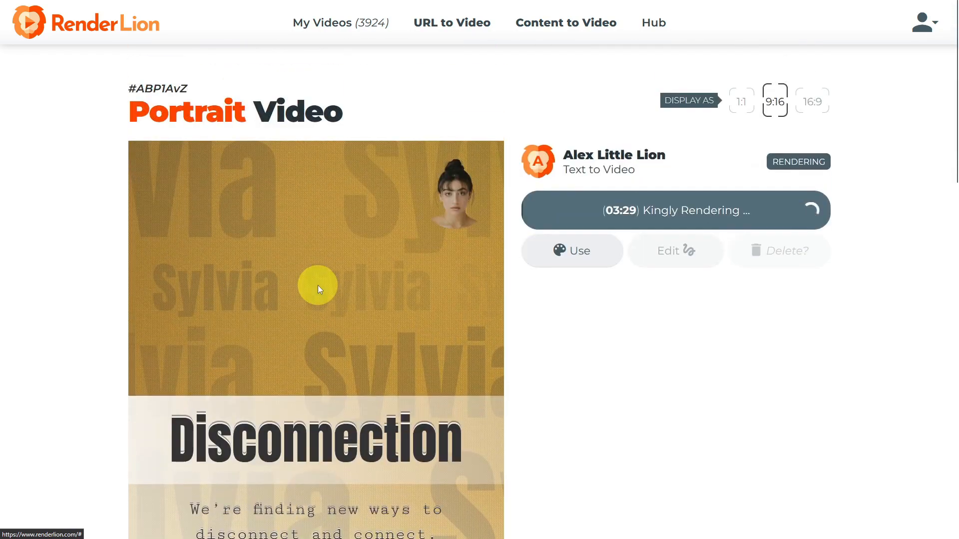
left_click(813, 101)
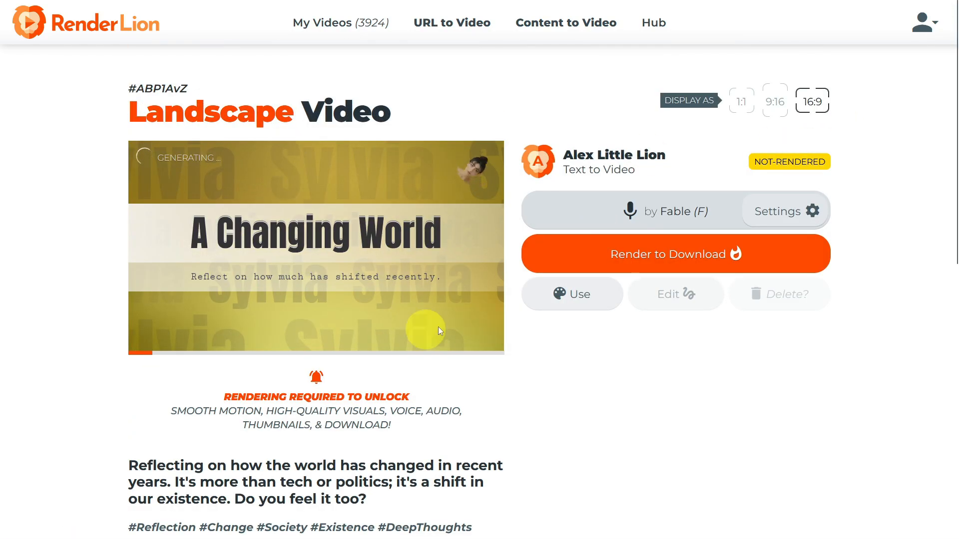
left_click(601, 262)
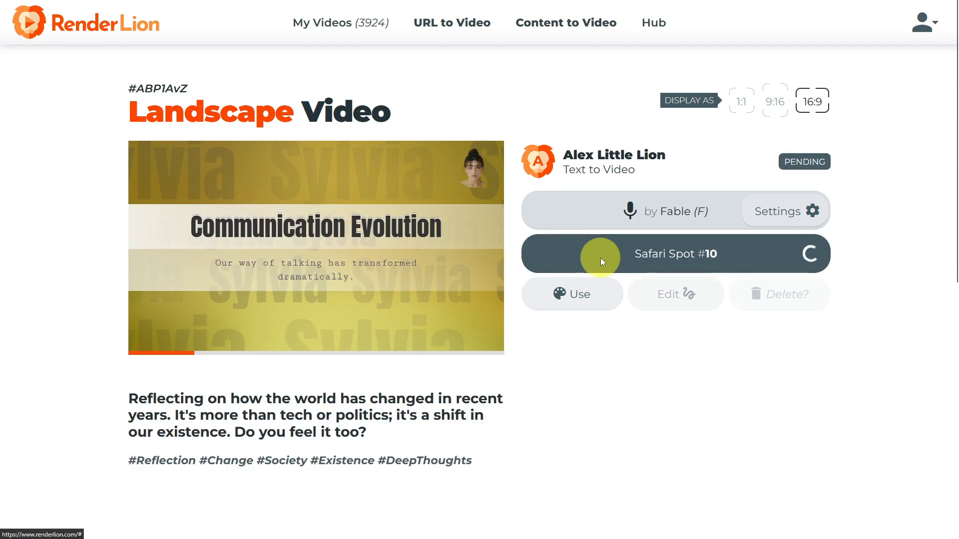
- Review the rendered 1:1 square video, its caption and hashtags, and the row of video thumbnails
left_click(743, 104)
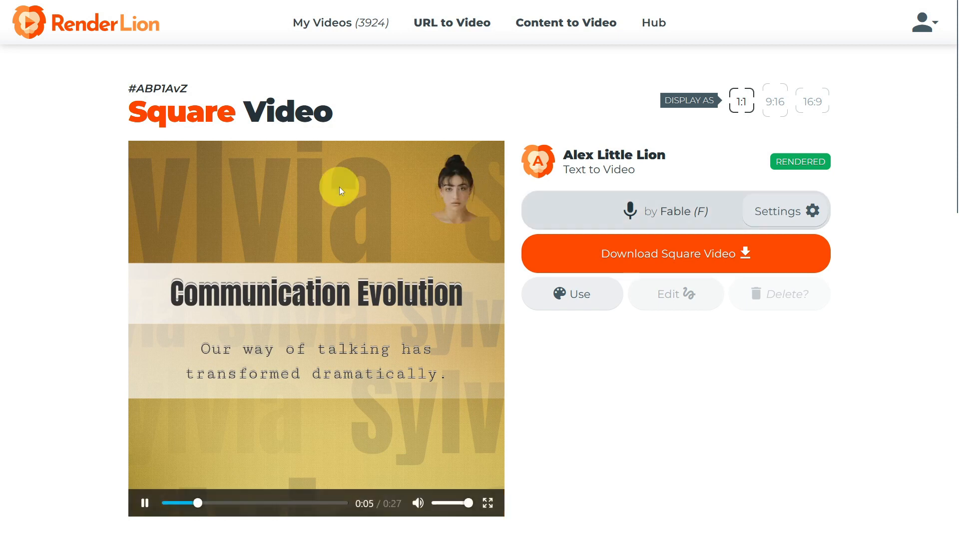
scroll(340, 190, "down", 2)
scroll(340, 190, "up", 2)
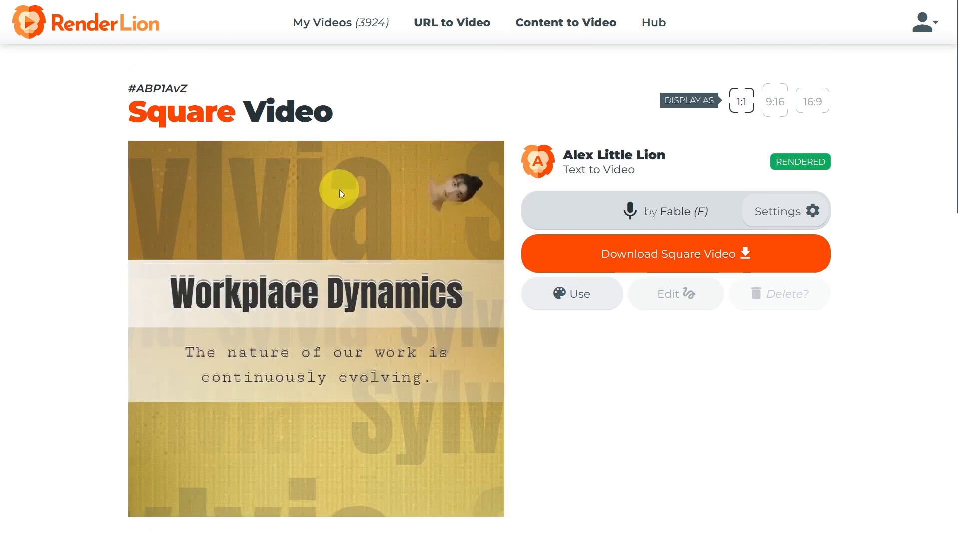
scroll(332, 191, "down", 7)
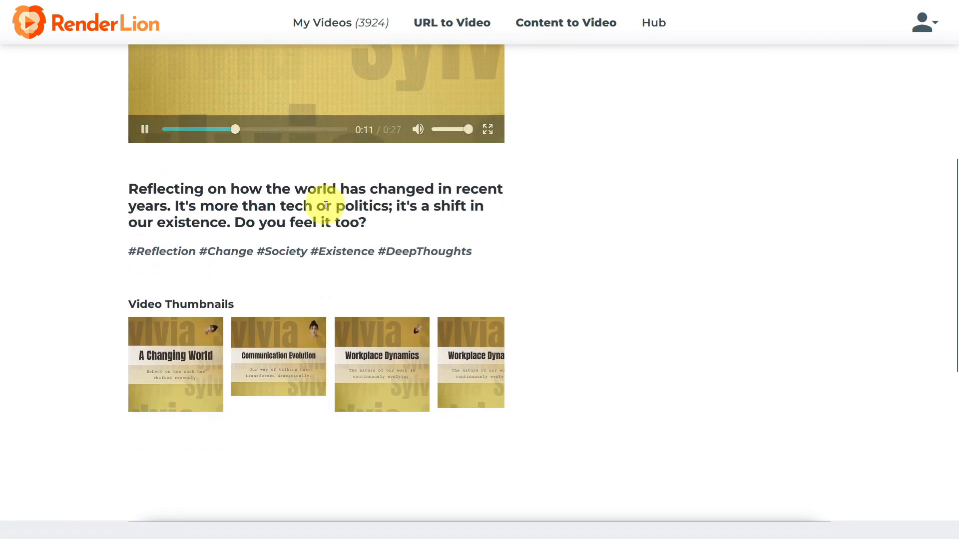
mouse_move(168, 374)
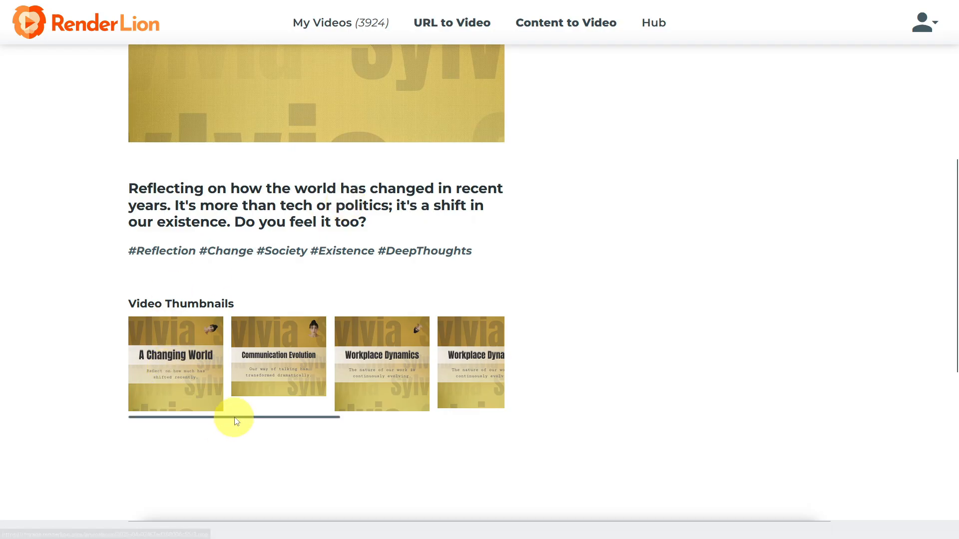
left_click_drag(235, 419, 342, 416)
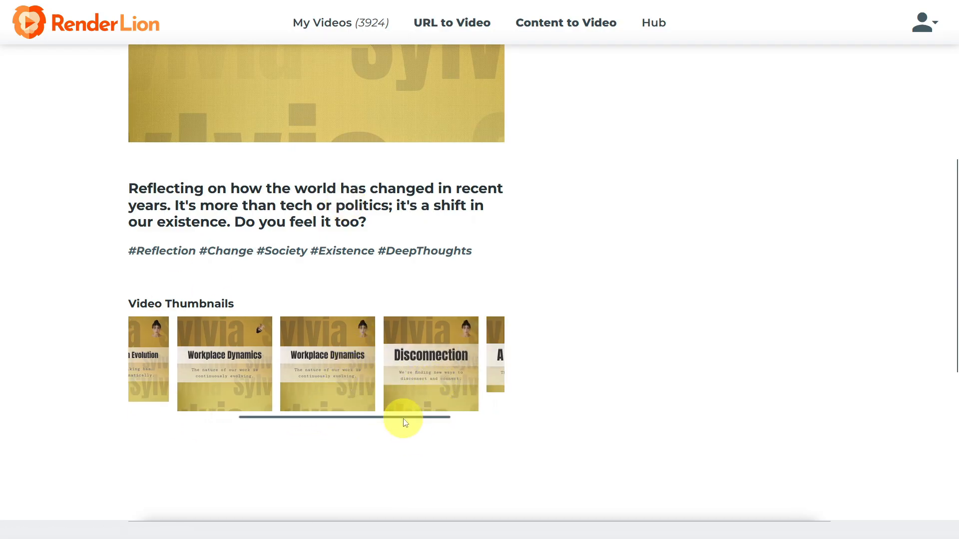